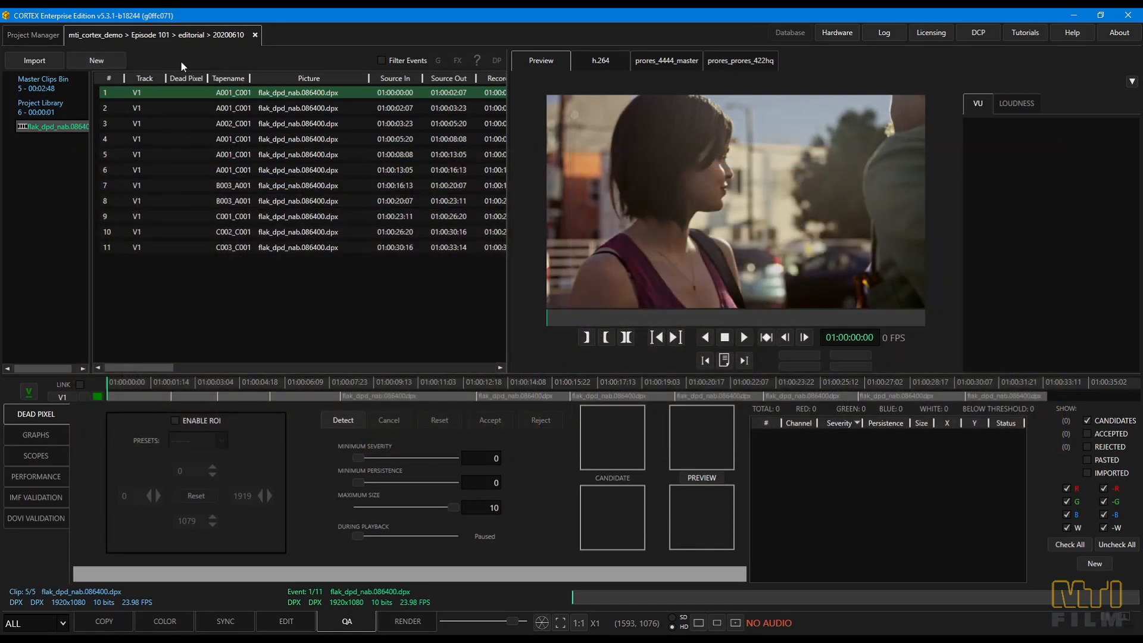
Step: Create a composition reel named tutorial_comp_reel with Source timecode and the dpx deliverable
click(113, 59)
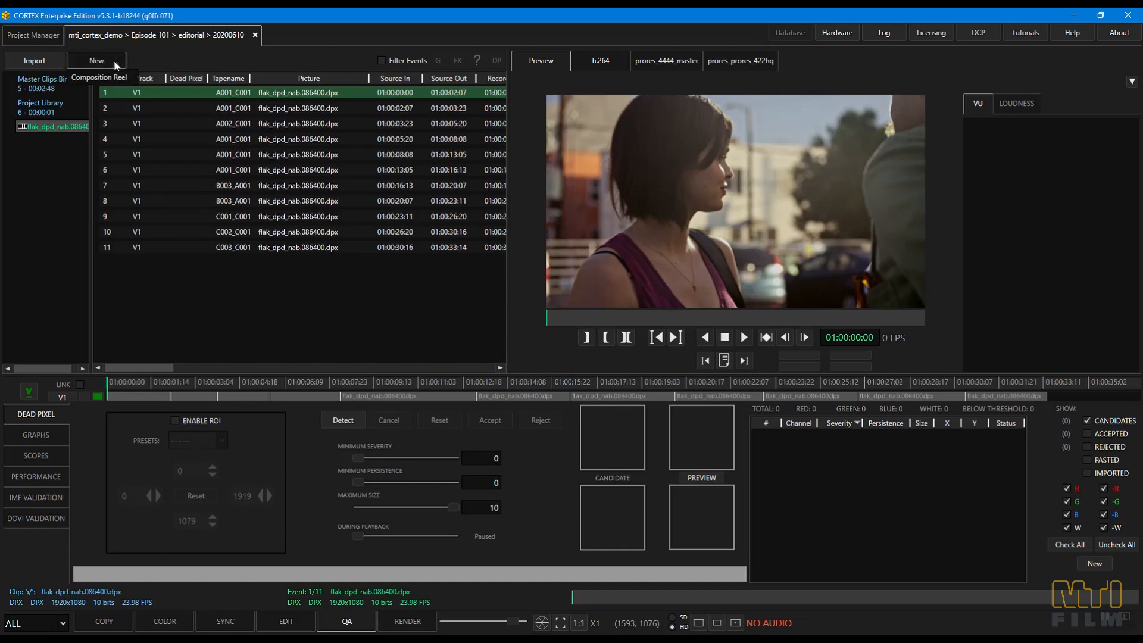
click(123, 79)
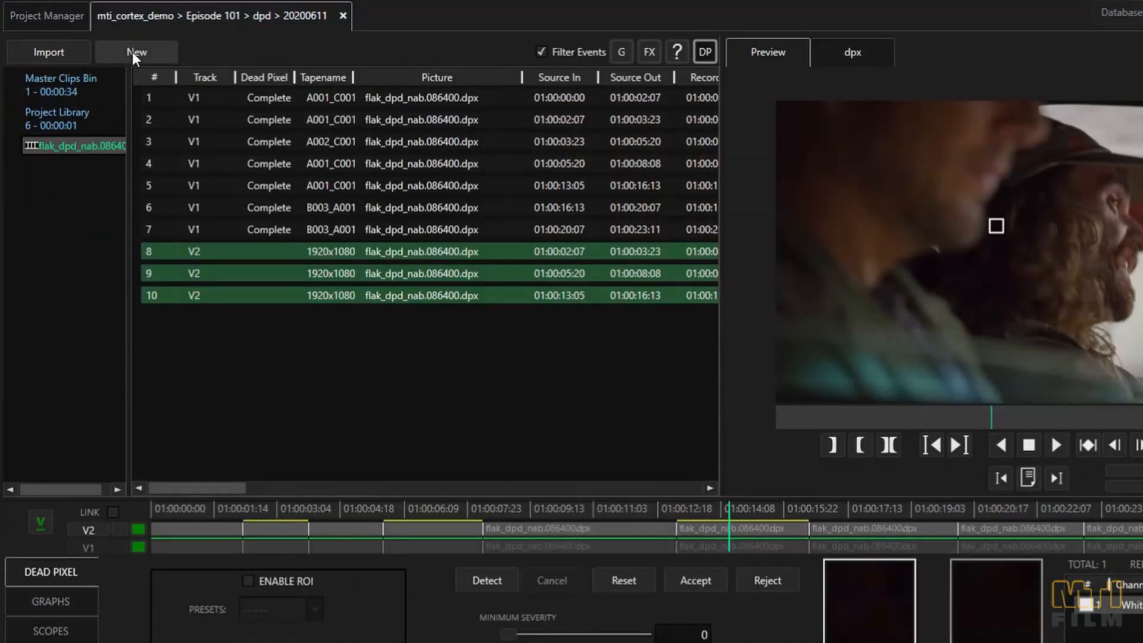
click(132, 52)
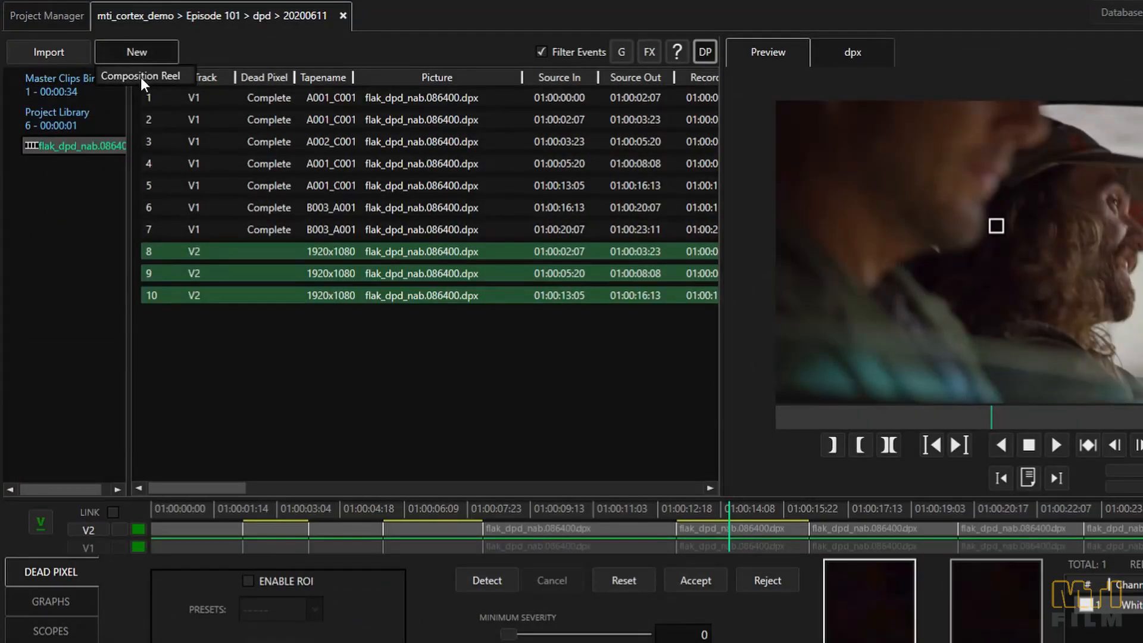
click(141, 77)
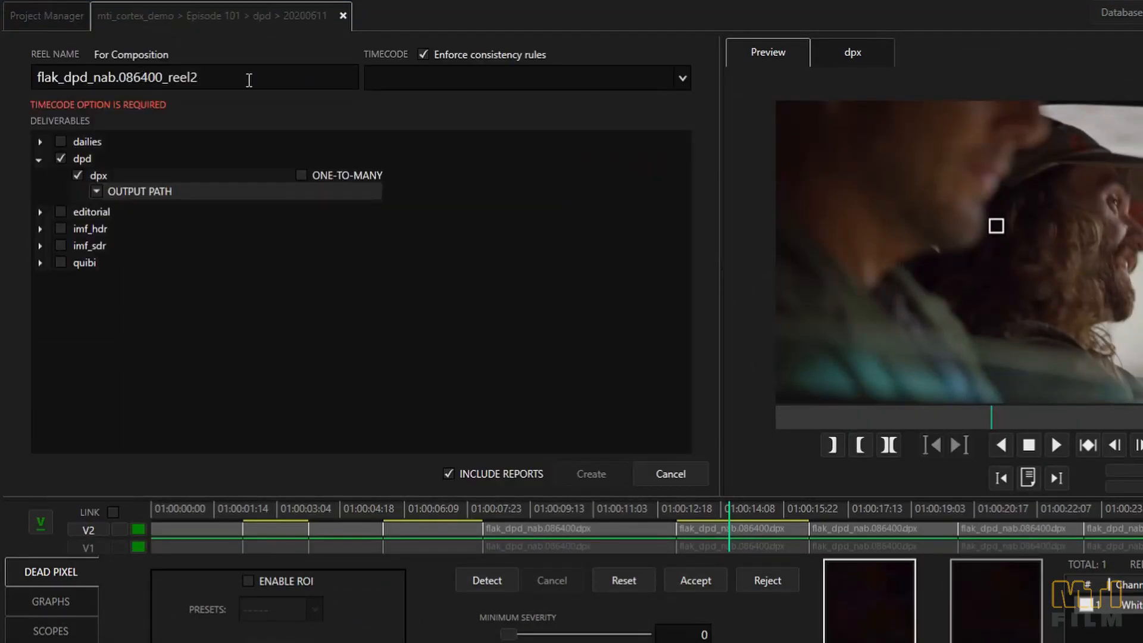
drag(248, 76, 10, 77)
text(tutorial_comp_reel)
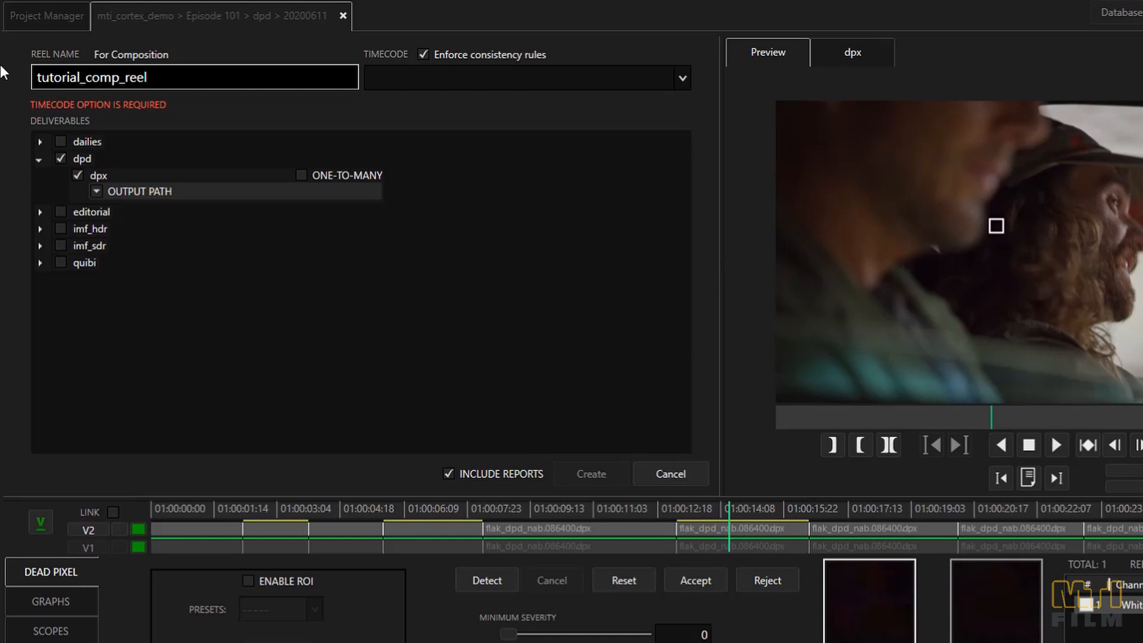
click(554, 74)
click(537, 126)
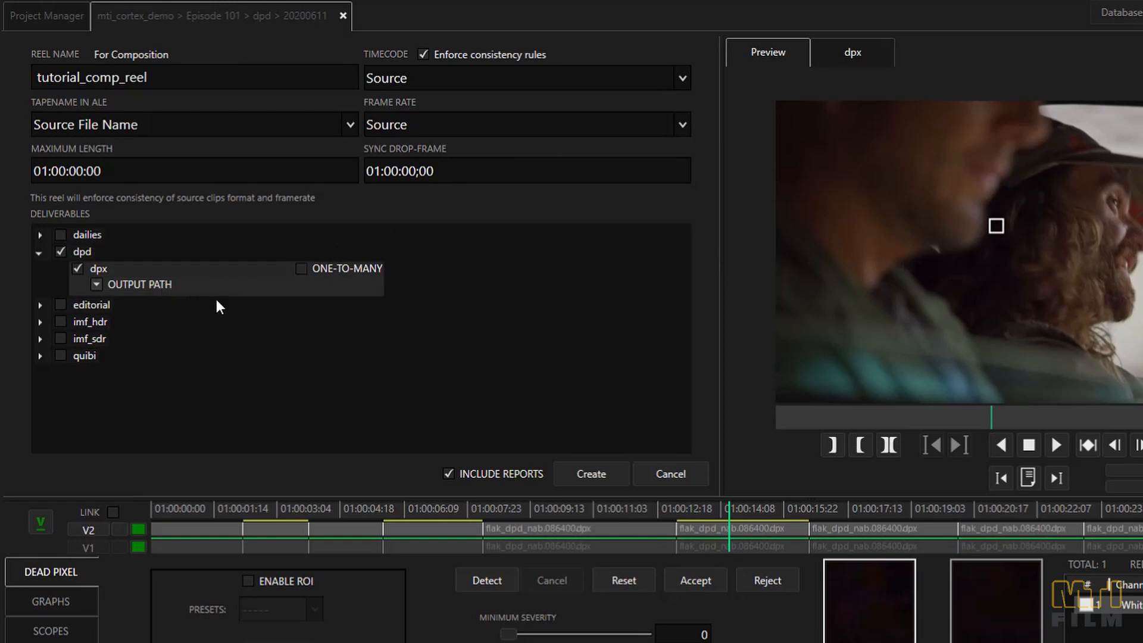
click(580, 472)
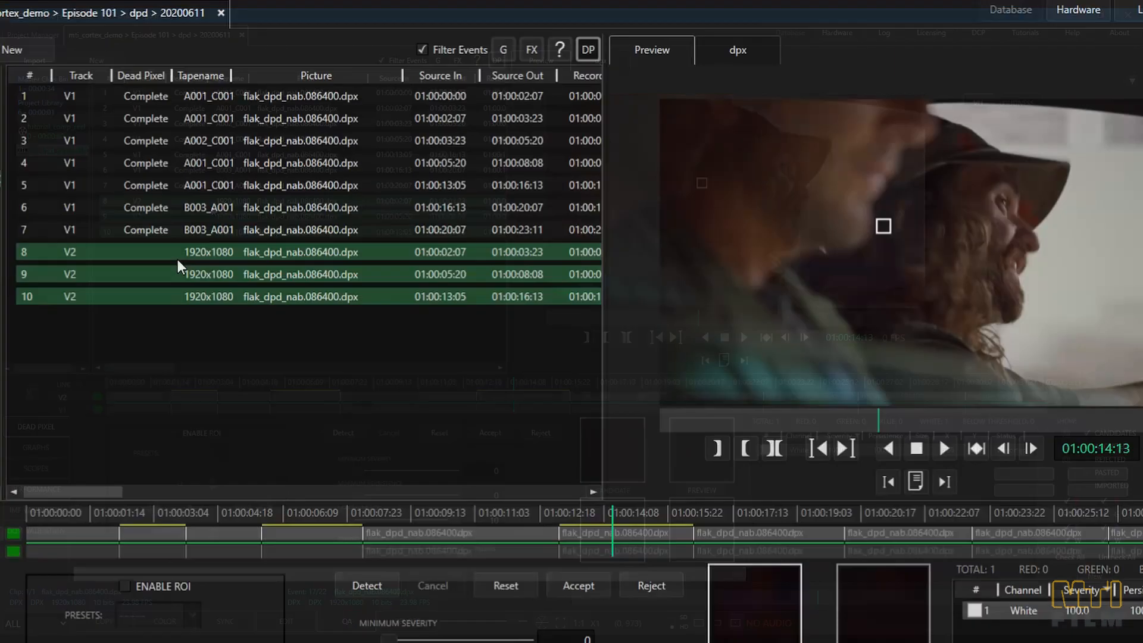
Step: Add the three selected V2 events to the composition reel, and add the editorial composition's marked events range to its reel
right_click(211, 207)
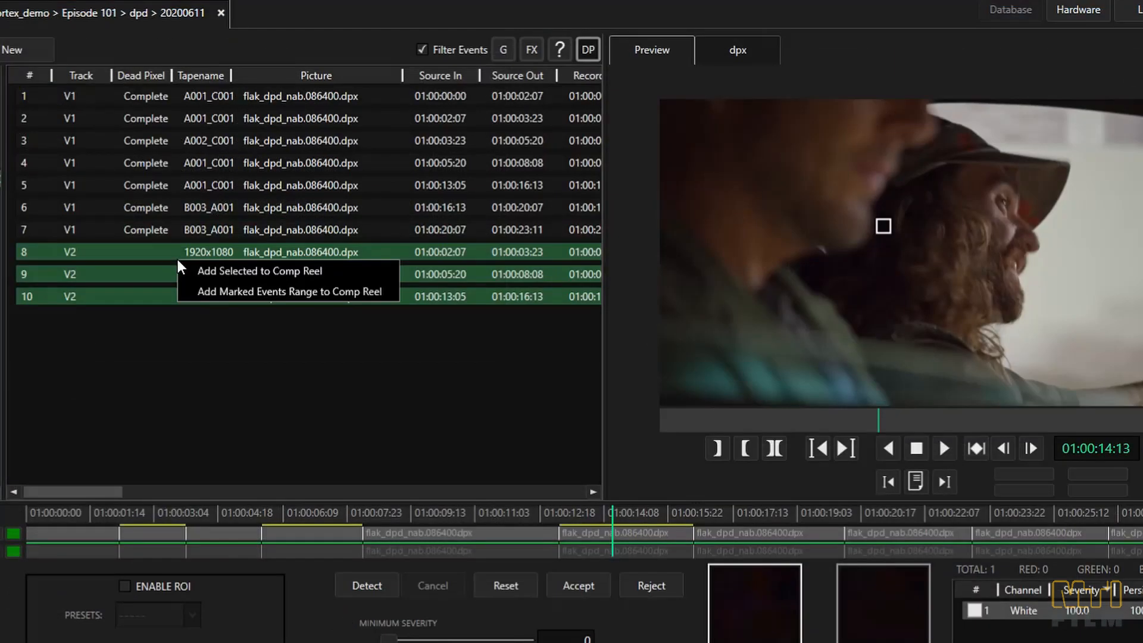
click(228, 271)
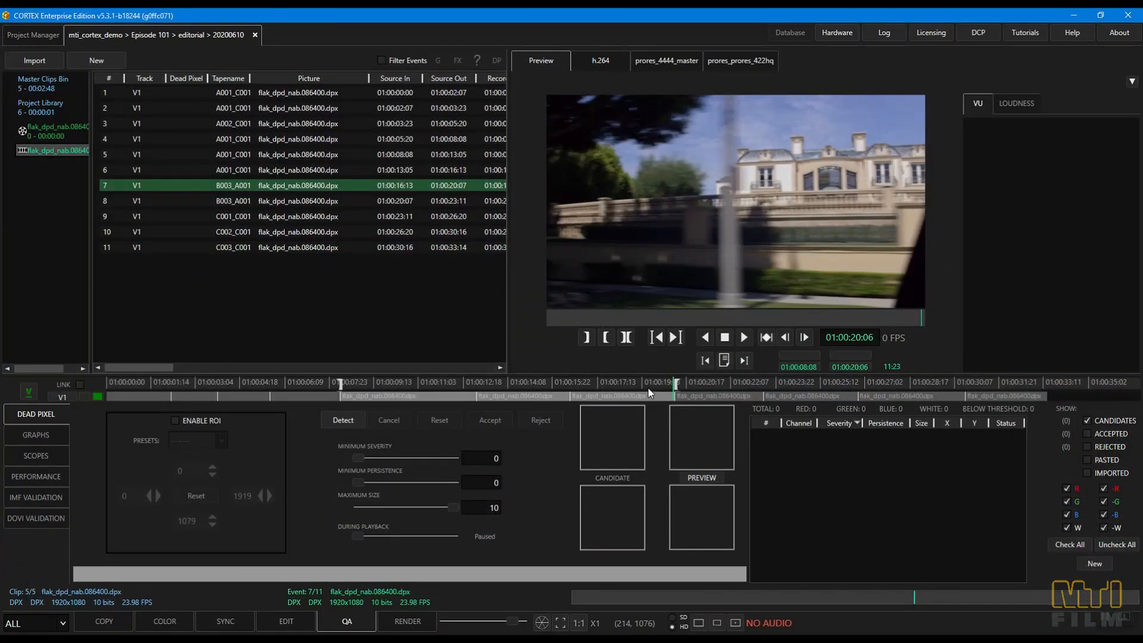
right_click(357, 307)
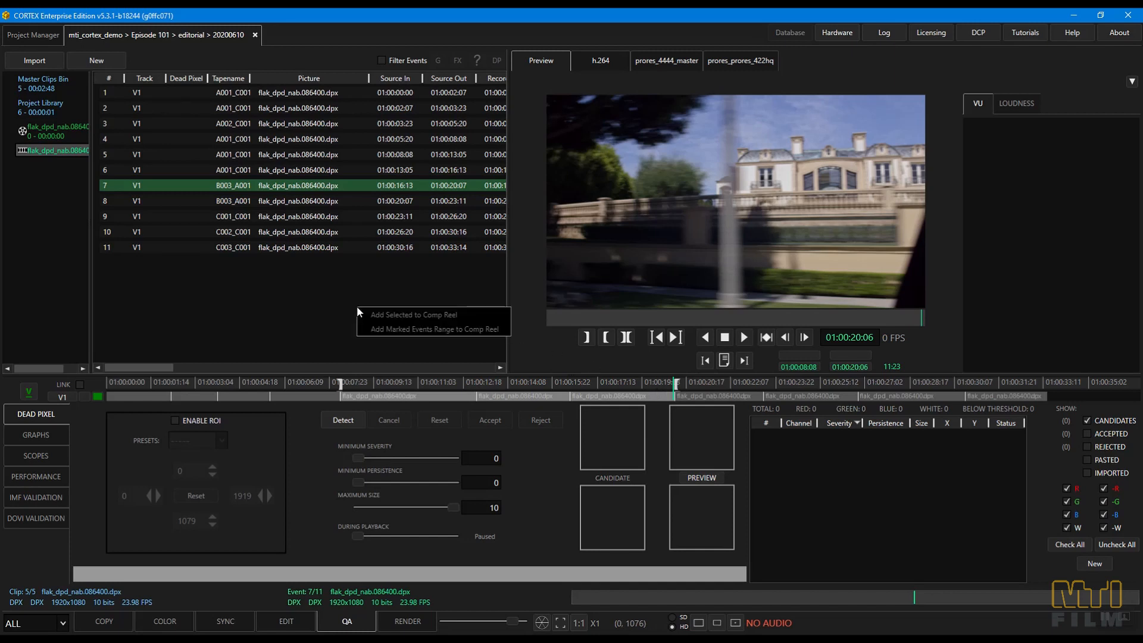
click(391, 329)
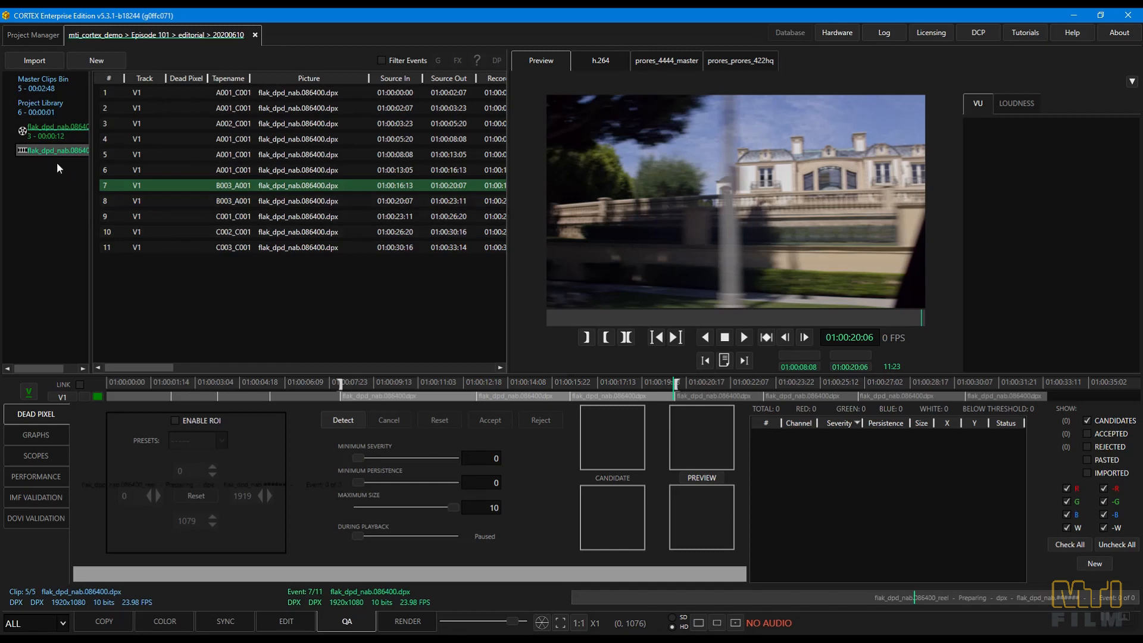
Step: Close the reel holding the marked events and open the containing folder of its completed render
click(29, 135)
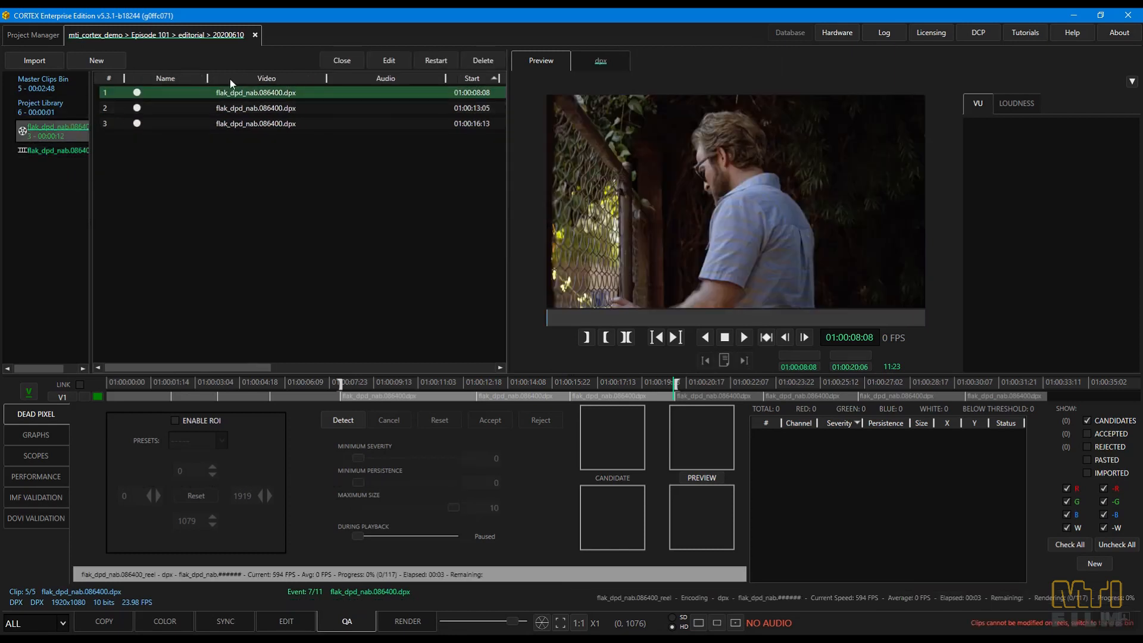
click(339, 66)
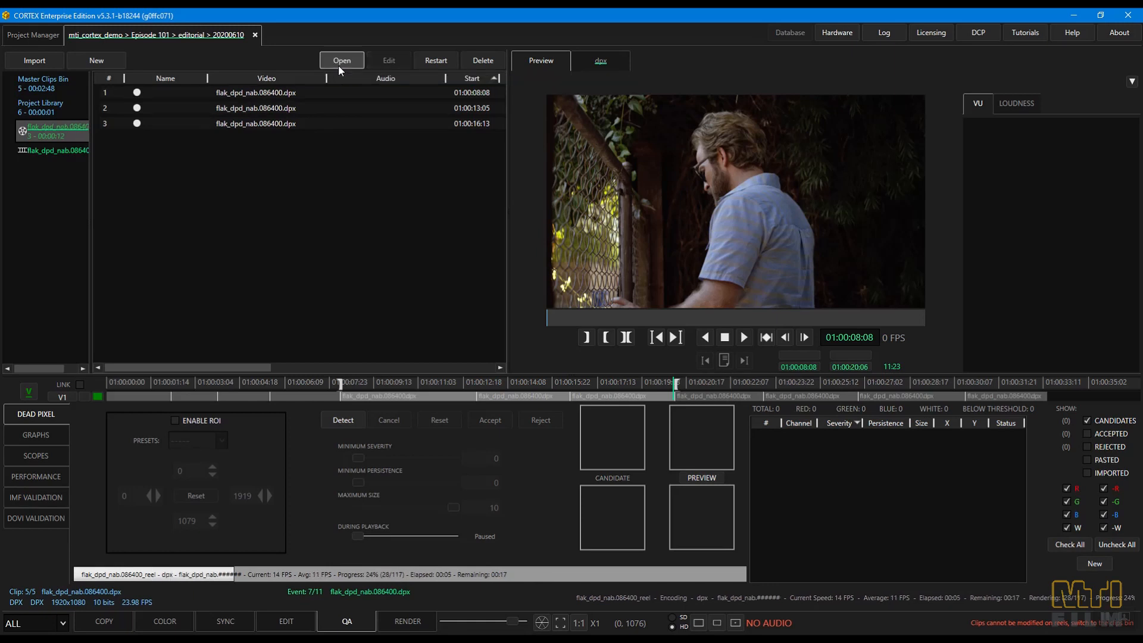
right_click(912, 410)
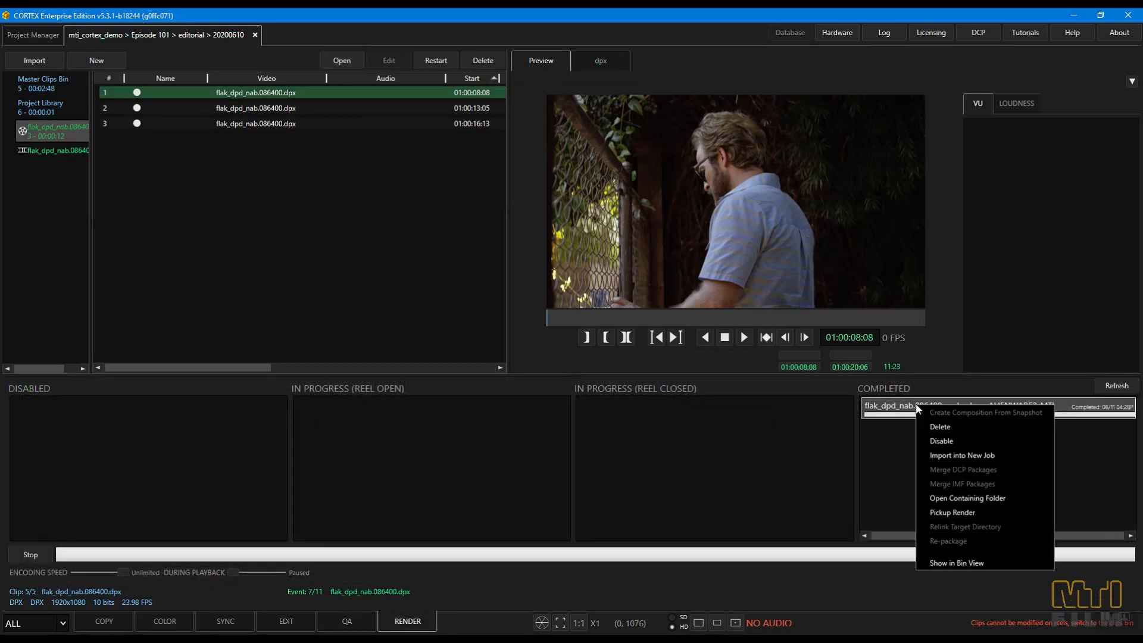
click(958, 498)
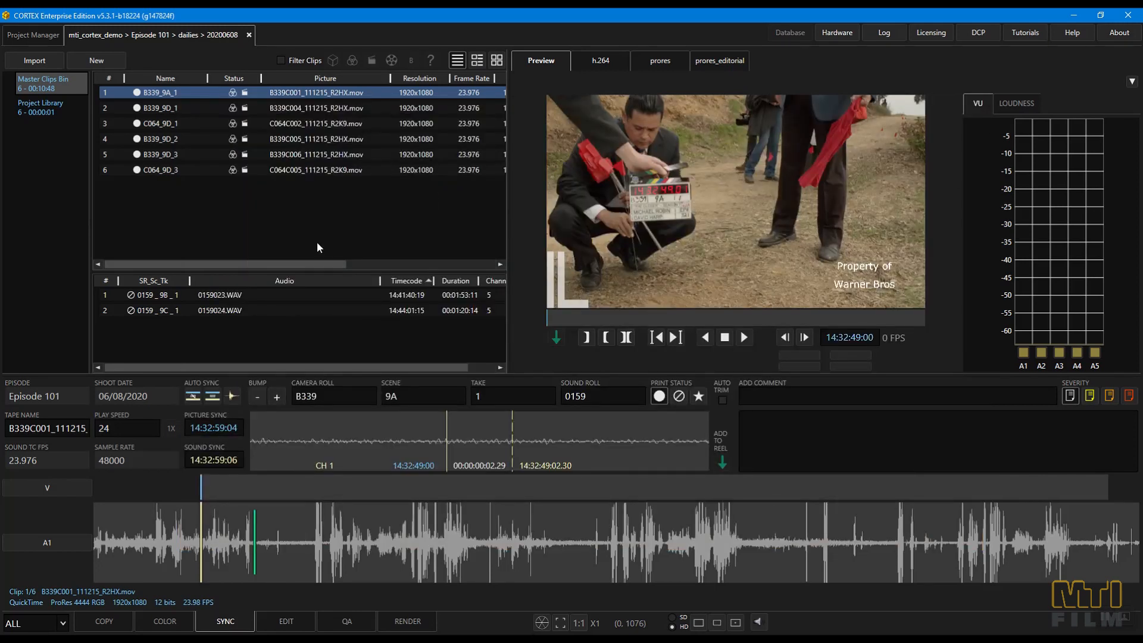
Step: Create clip reel 101R01 with Source timecode and One-To-Many enabled for the h.264, prores and prores_editorial deliverables
click(106, 61)
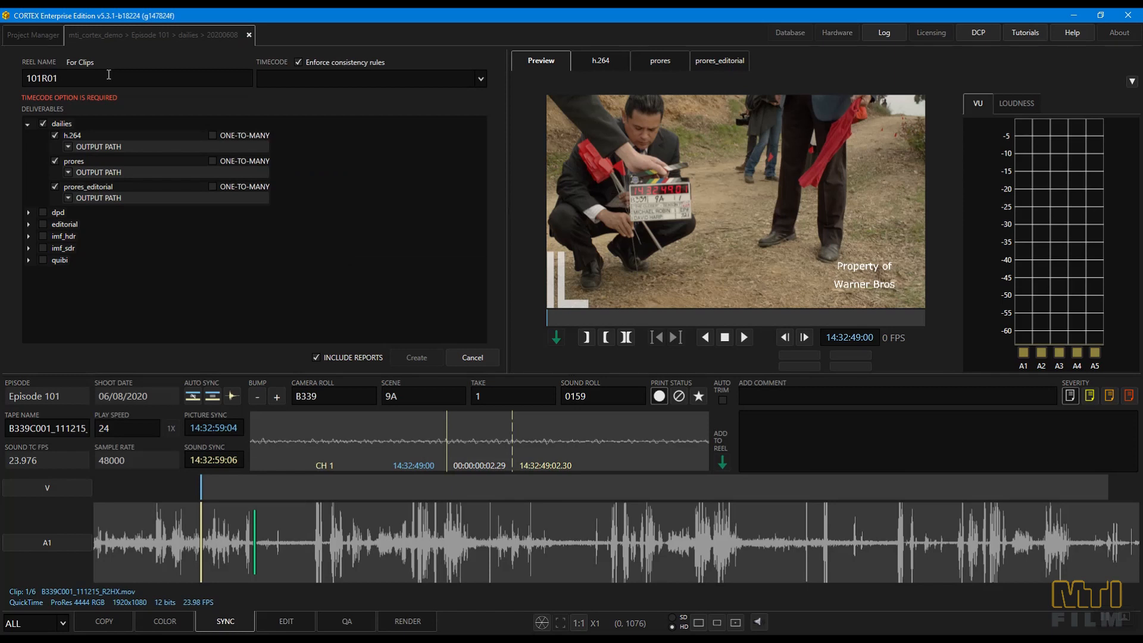
click(337, 87)
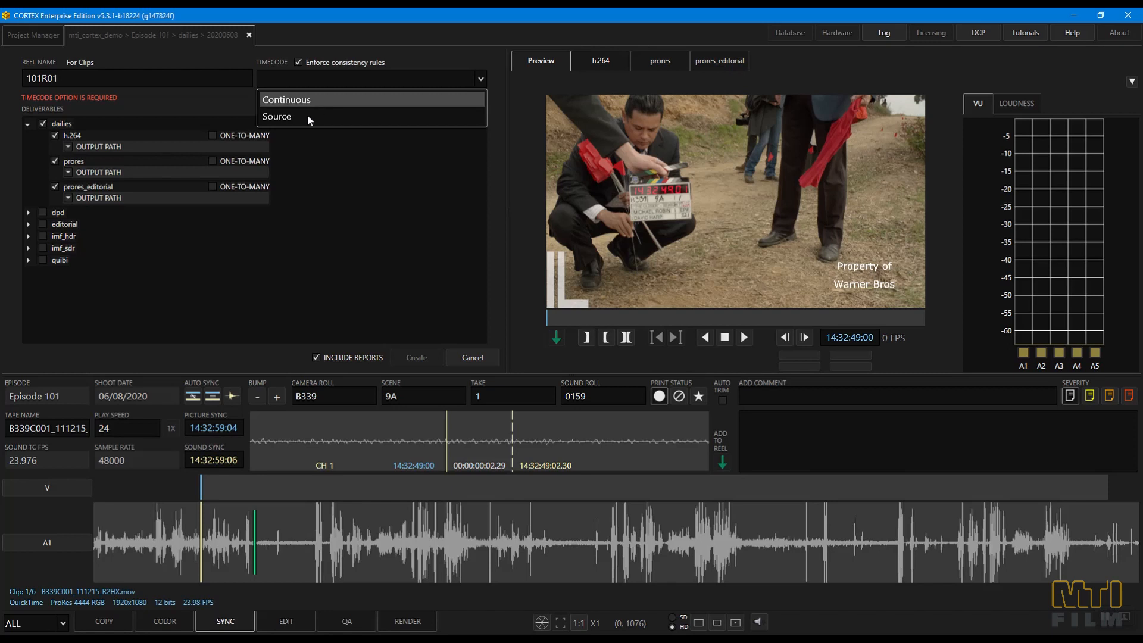
click(307, 117)
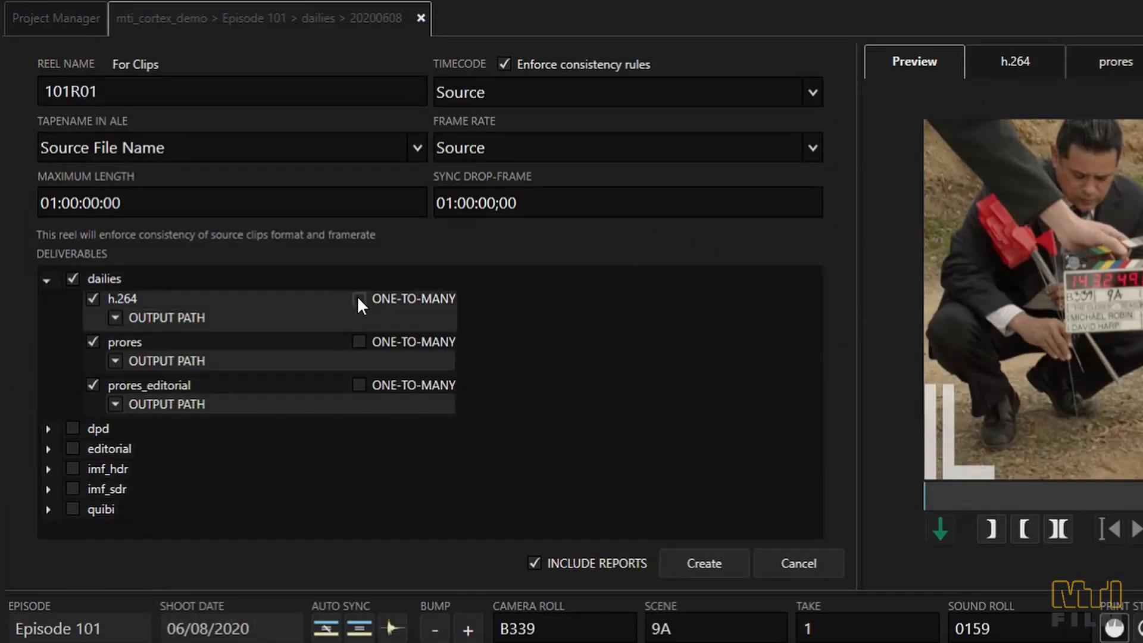
click(358, 299)
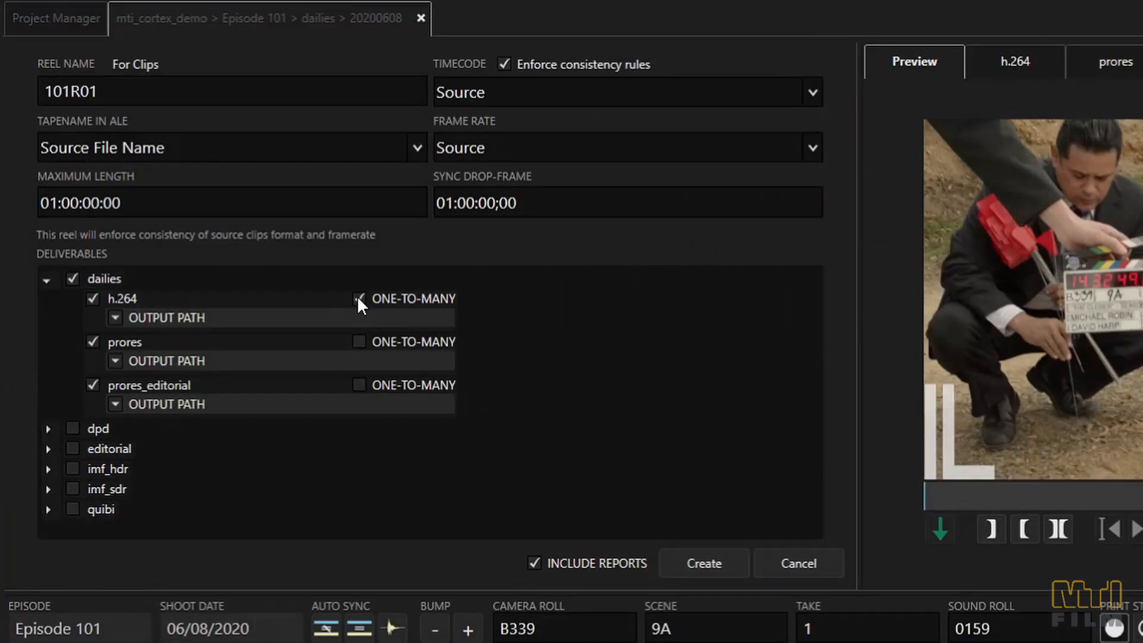
click(359, 342)
click(358, 385)
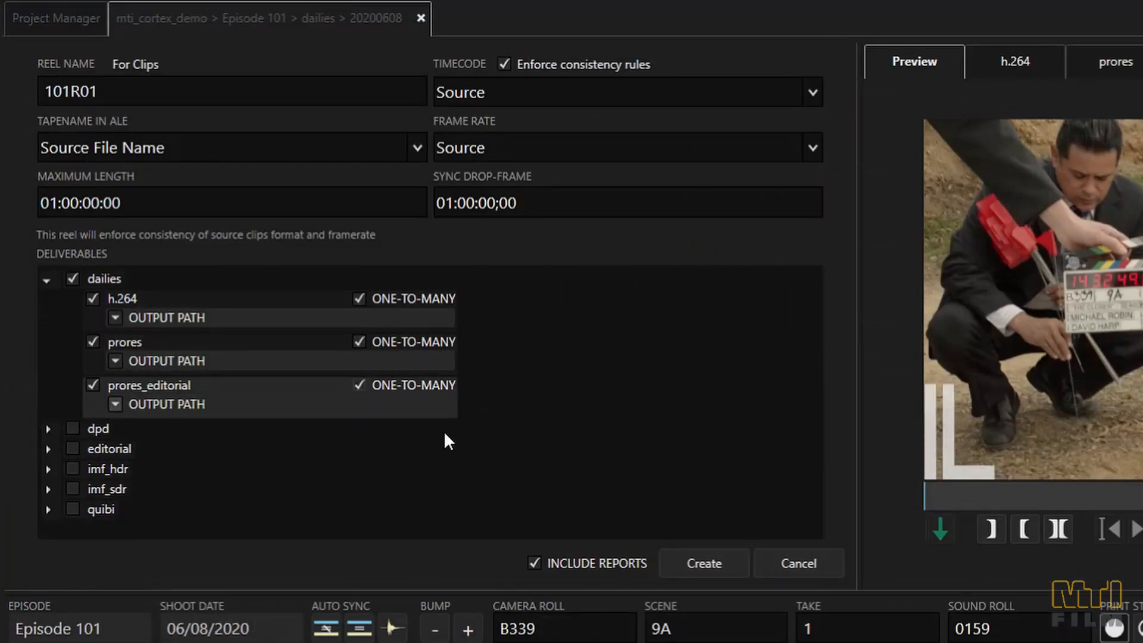
click(688, 560)
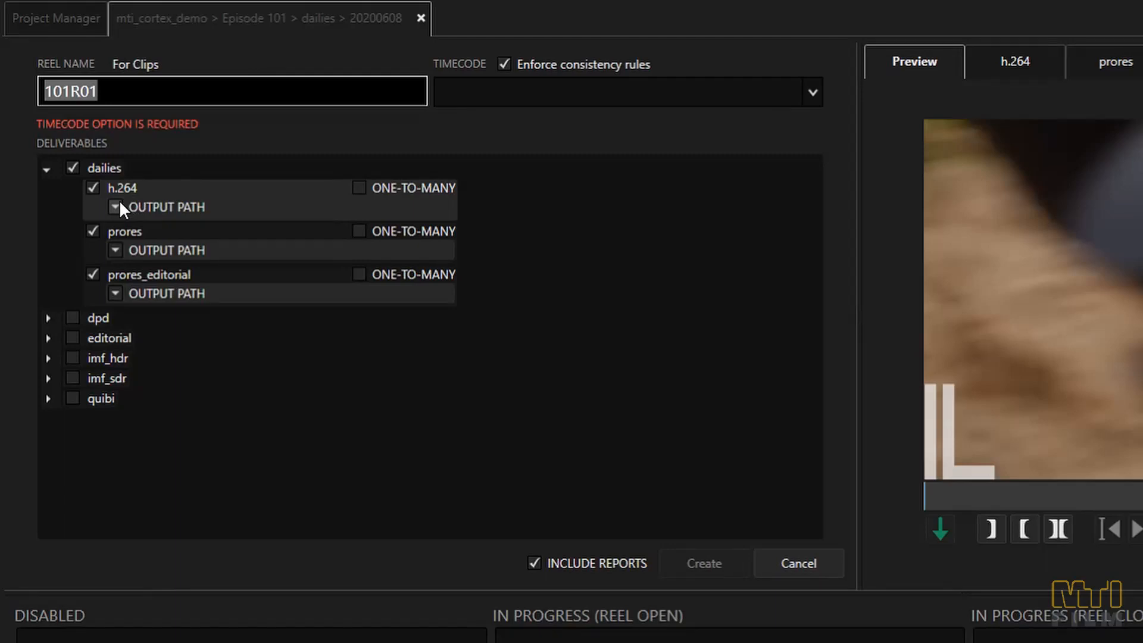
Step: Show the output paths of the h.264, prores and prores_editorial deliverables and open folder selection for the h.264 path
click(118, 206)
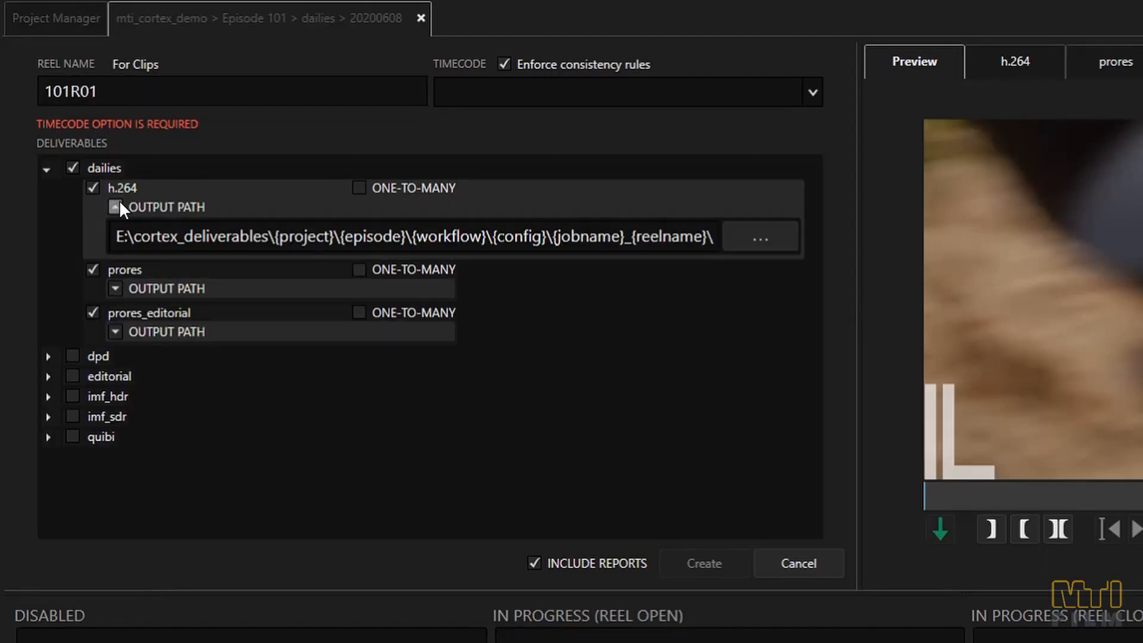
click(116, 288)
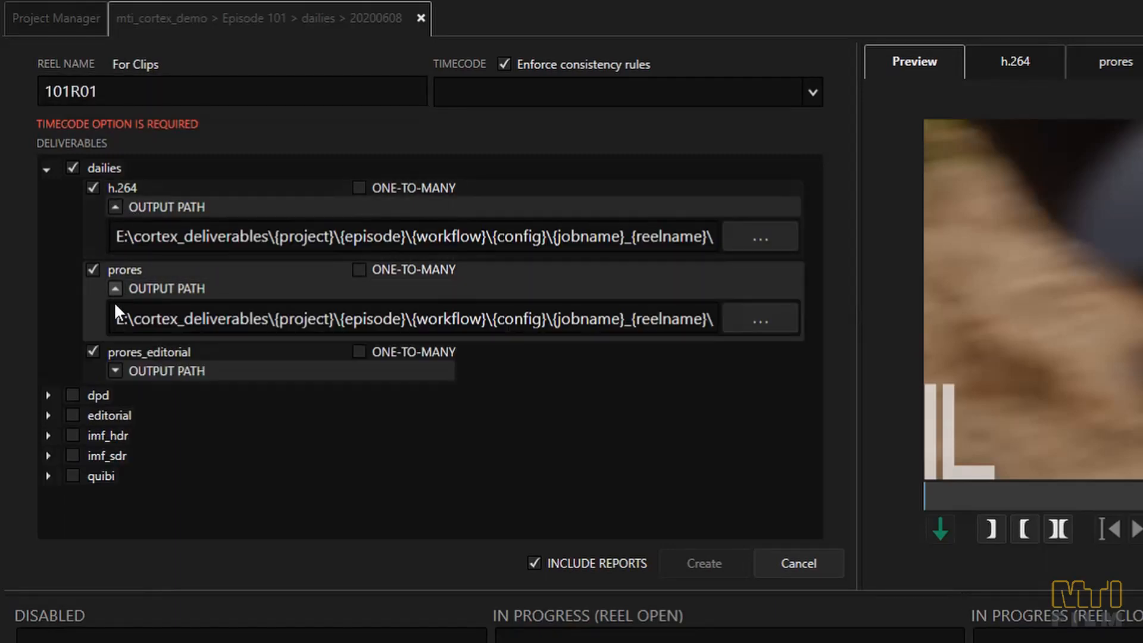
click(116, 371)
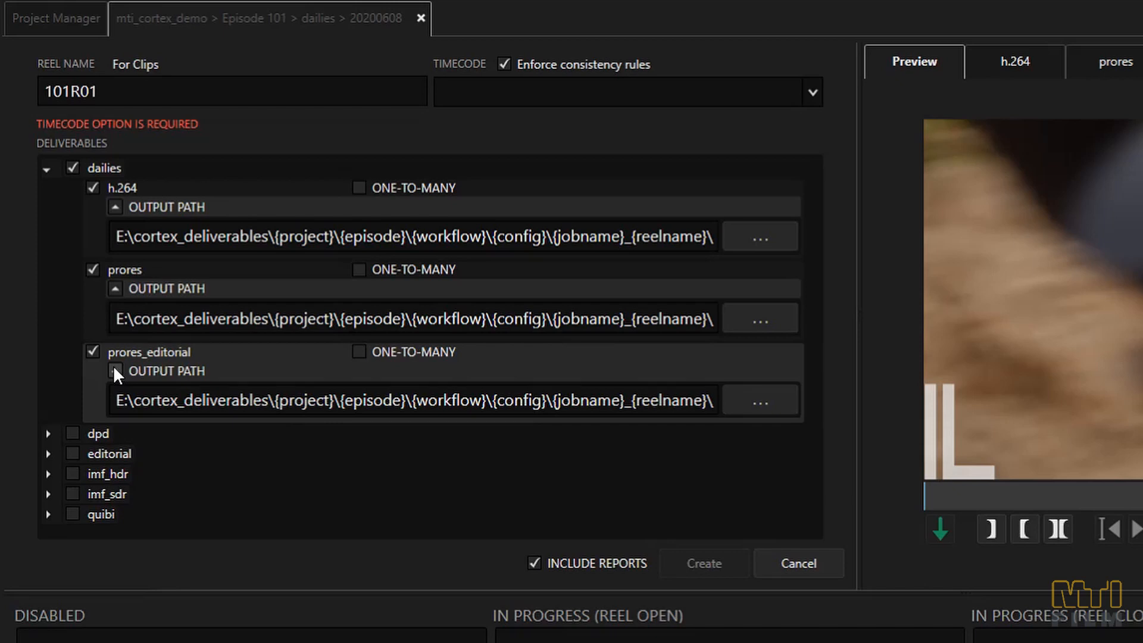
click(764, 234)
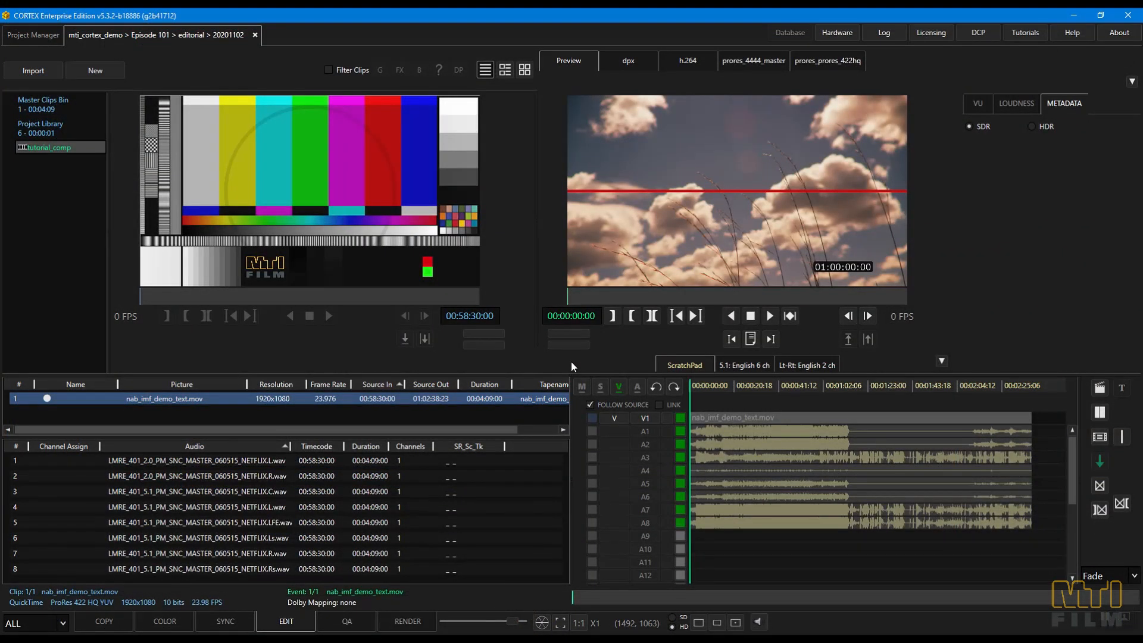
Step: View tutorial_comp's 5.1 and Lt-Rt audio configurations, and begin setting up its render with the prores_4444_master deliverable
click(729, 368)
click(800, 367)
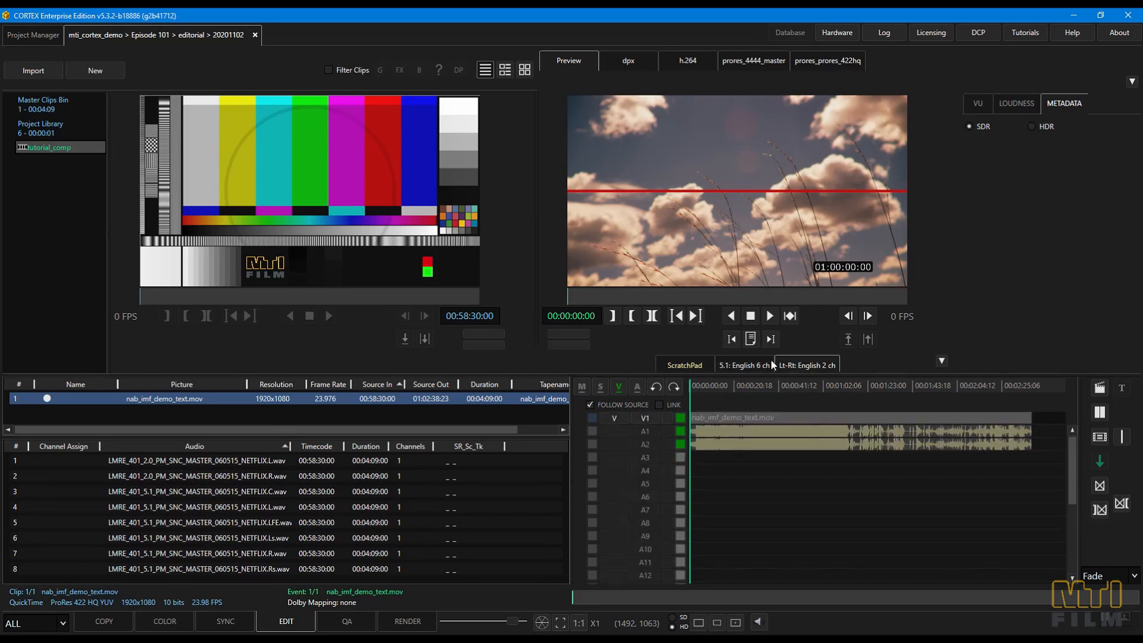
right_click(70, 148)
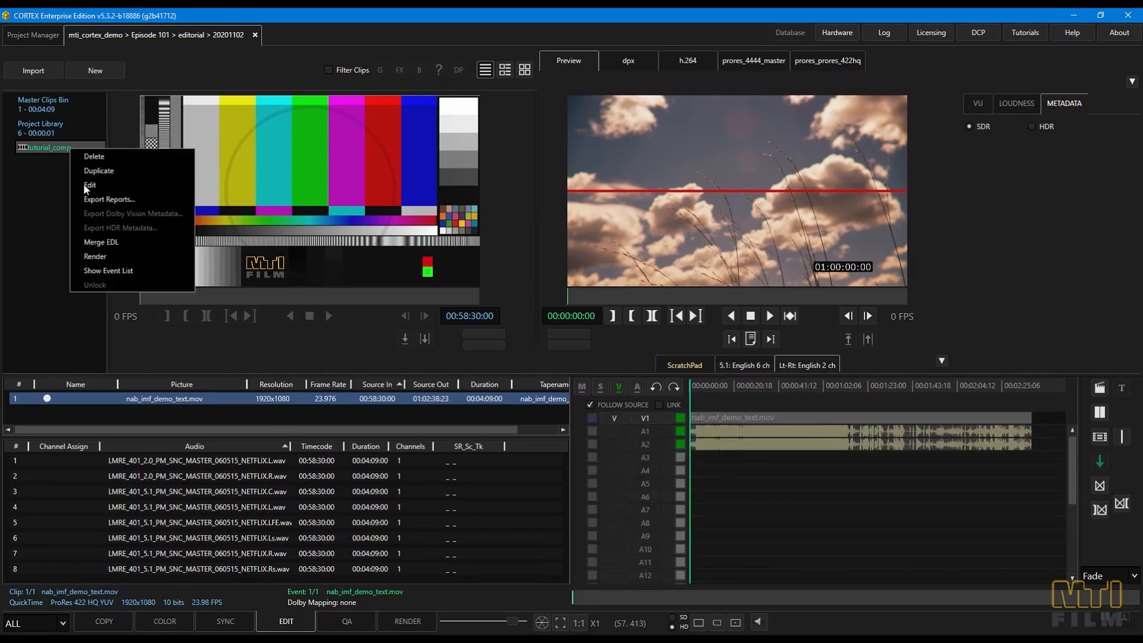
click(95, 256)
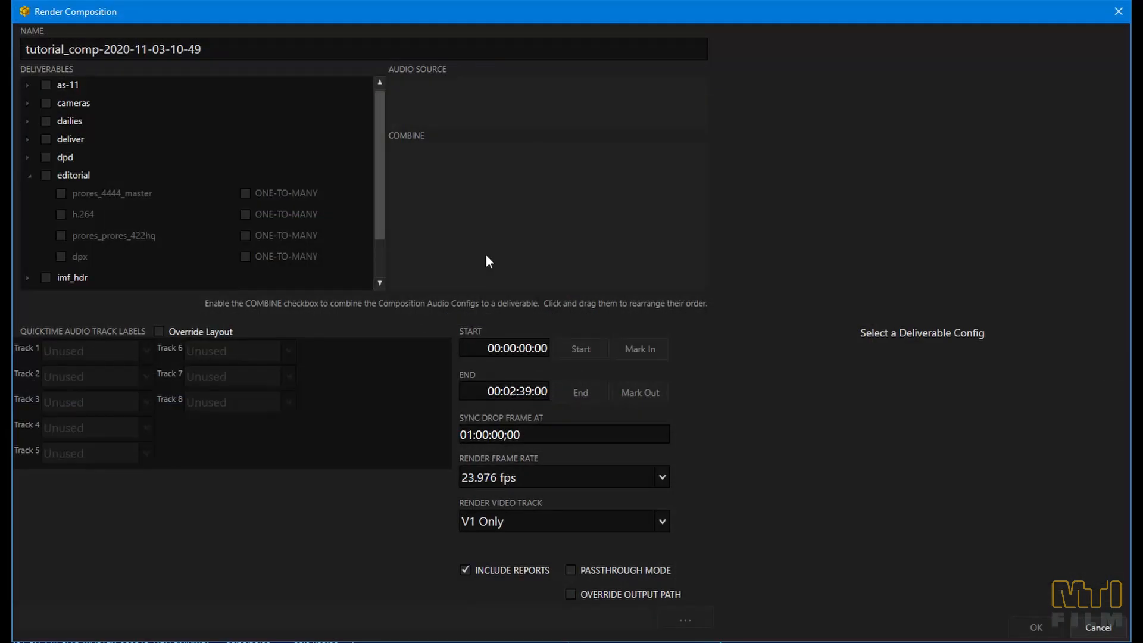
click(60, 191)
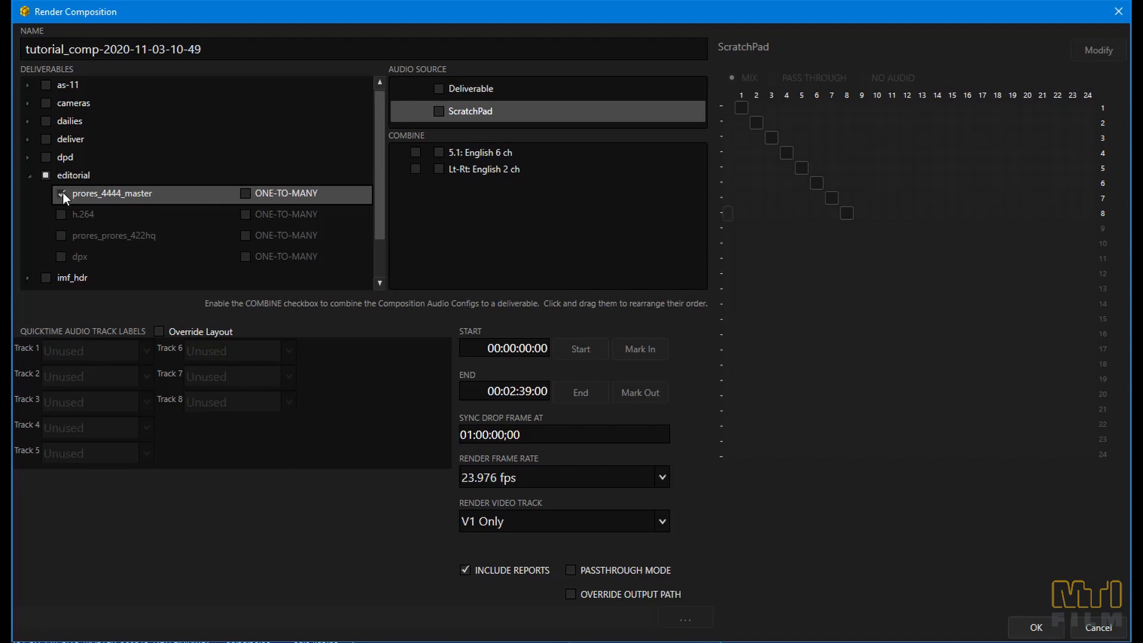
Step: Use Deliverable as the render's audio source and reduce its mix to 5 output channels
click(438, 88)
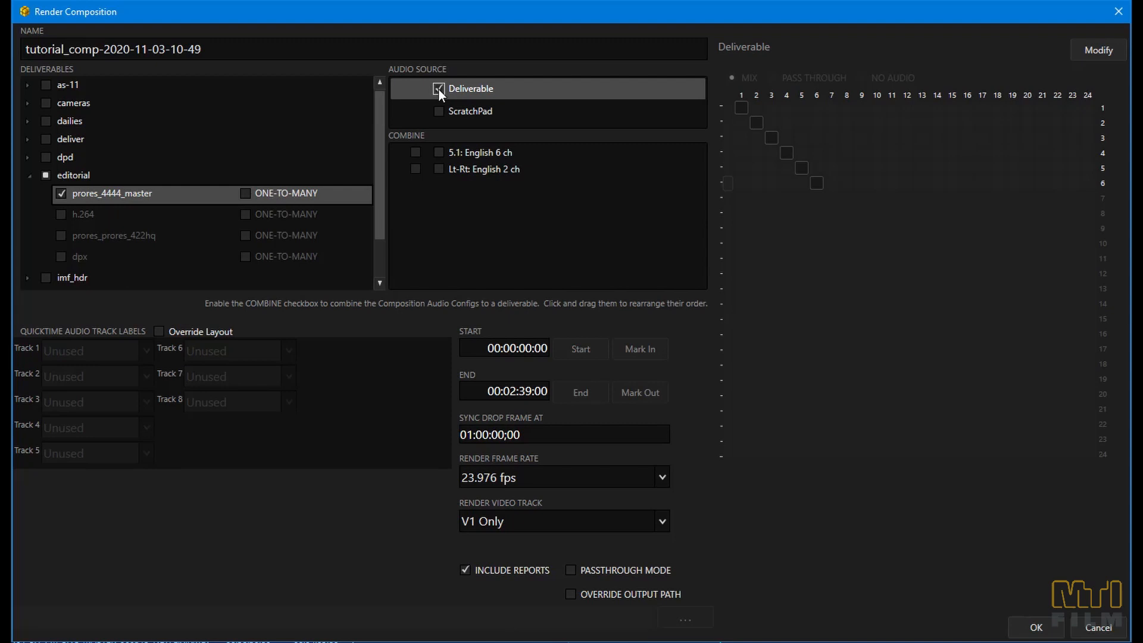
click(1082, 50)
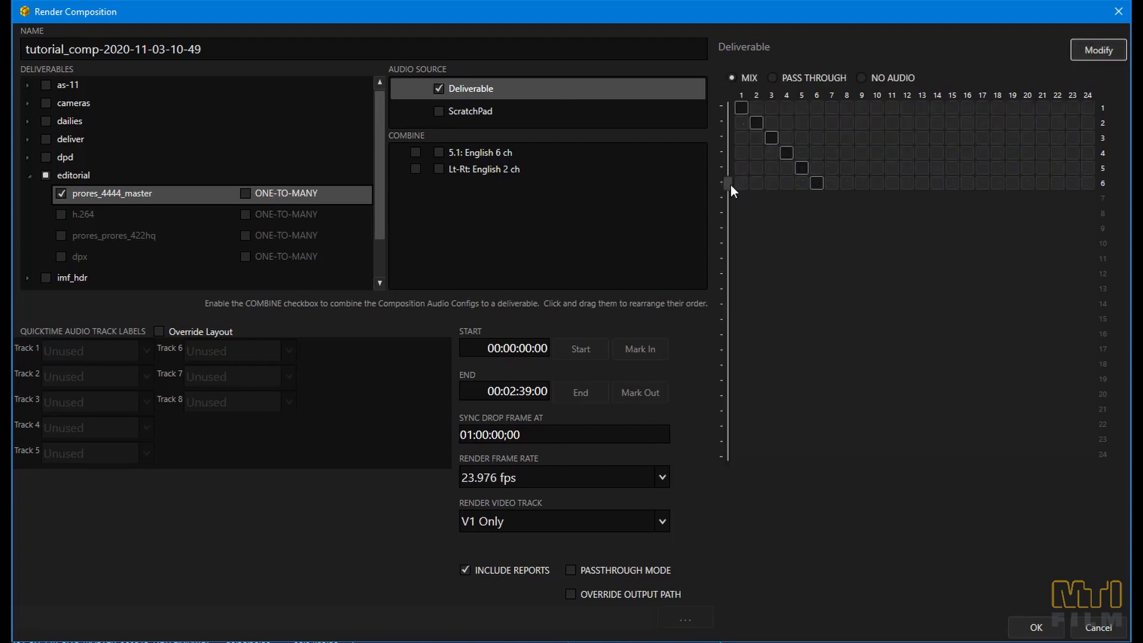
drag(730, 185, 727, 170)
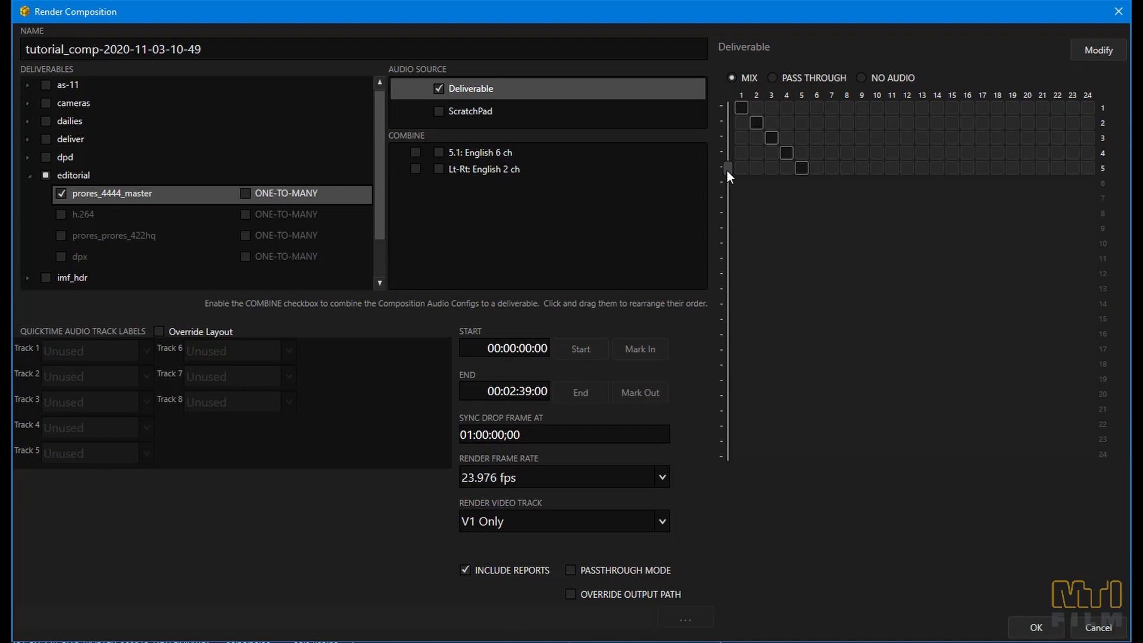
Step: Use the 5.1: English 6 ch configuration as the audio source and adjust its number of output channels
click(436, 153)
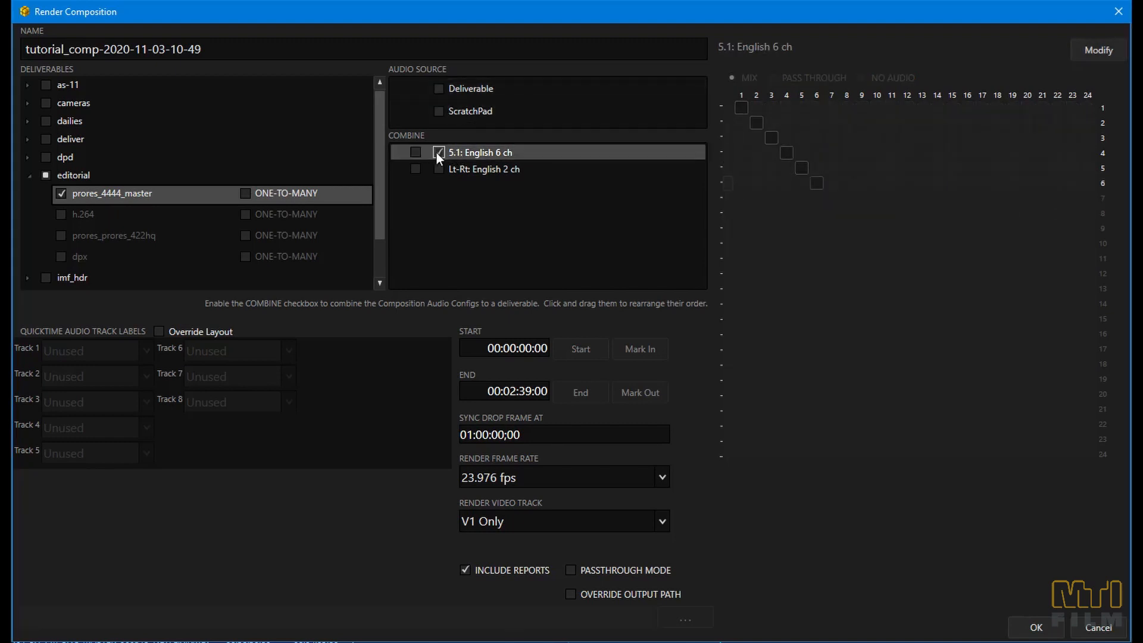
click(1092, 53)
drag(726, 184, 723, 173)
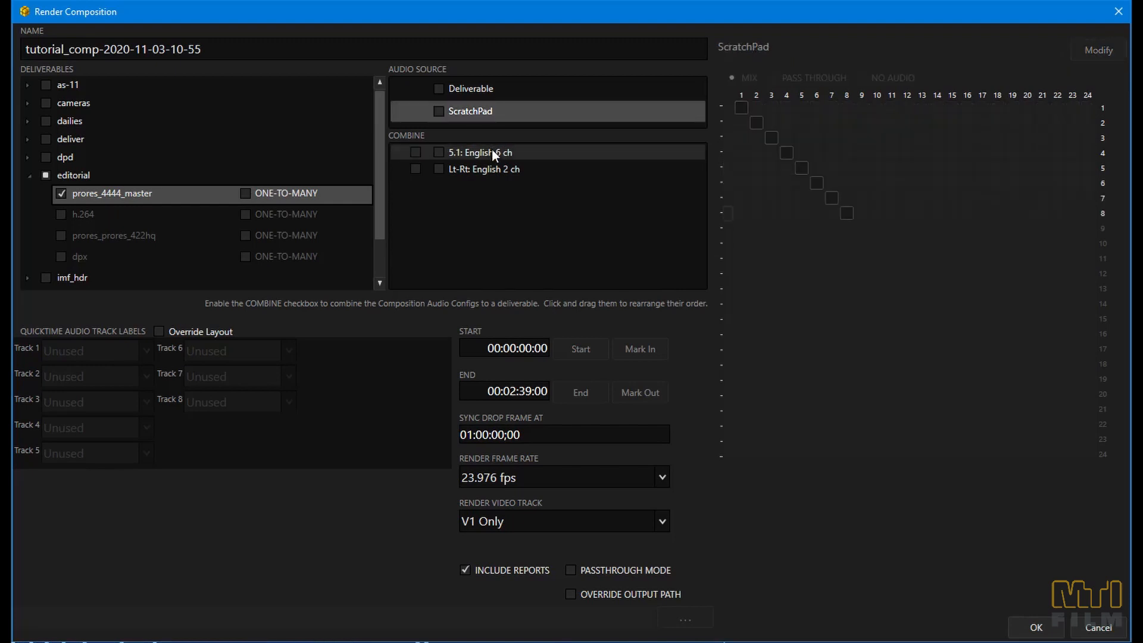
Step: Use both the 5.1: English 6 ch and Lt-Rt: English 2 ch configurations as audio sources for prores_4444_master and confirm the render
click(491, 150)
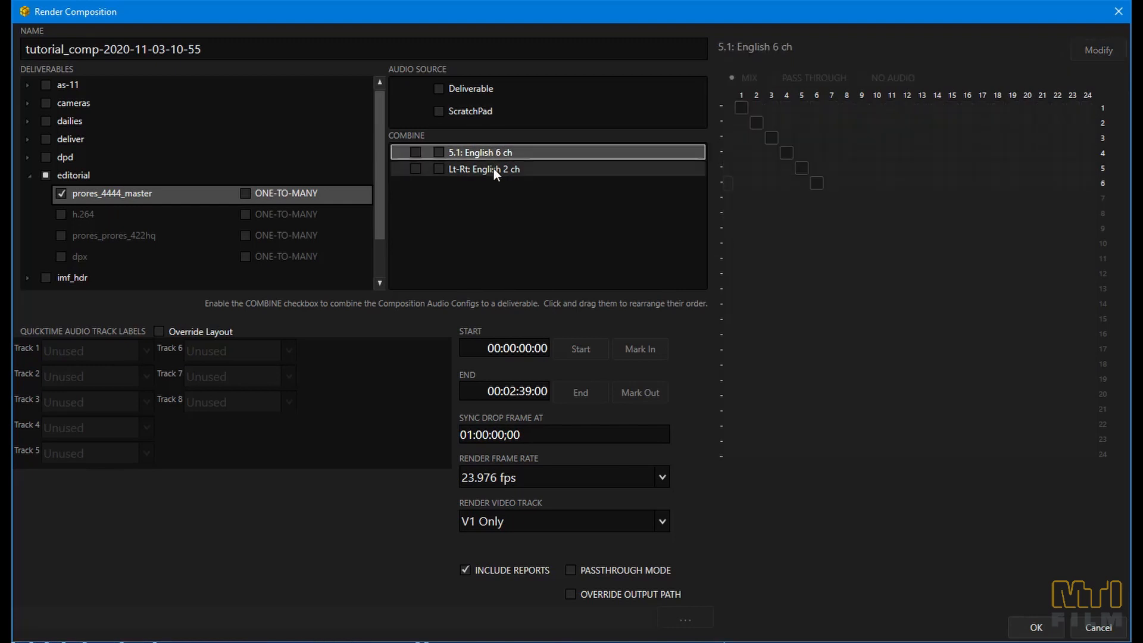
click(439, 152)
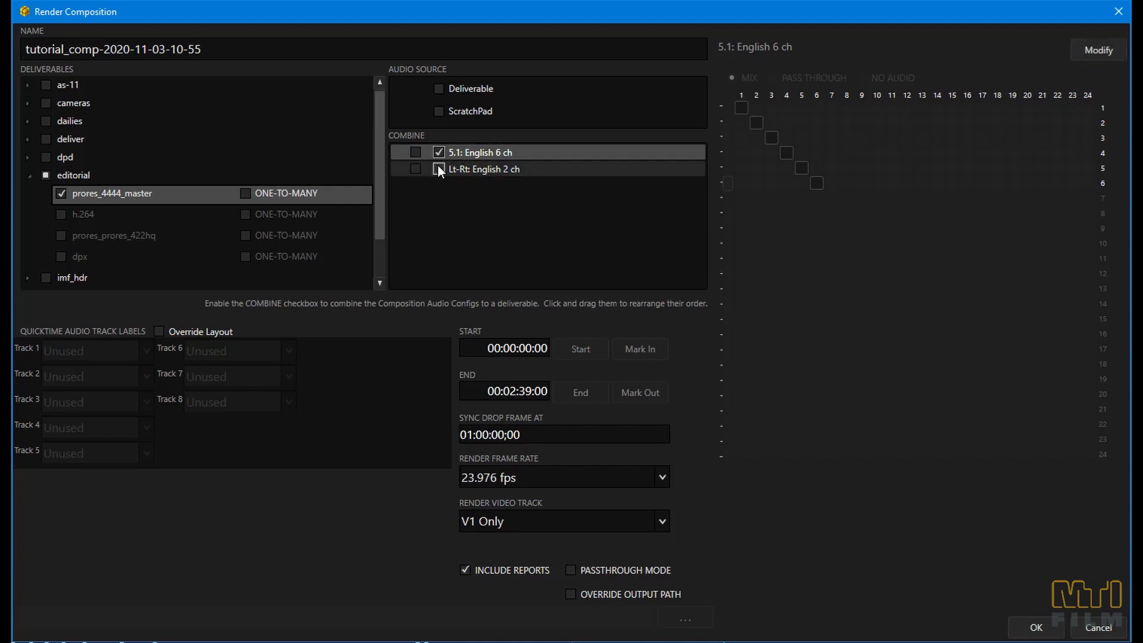
click(439, 169)
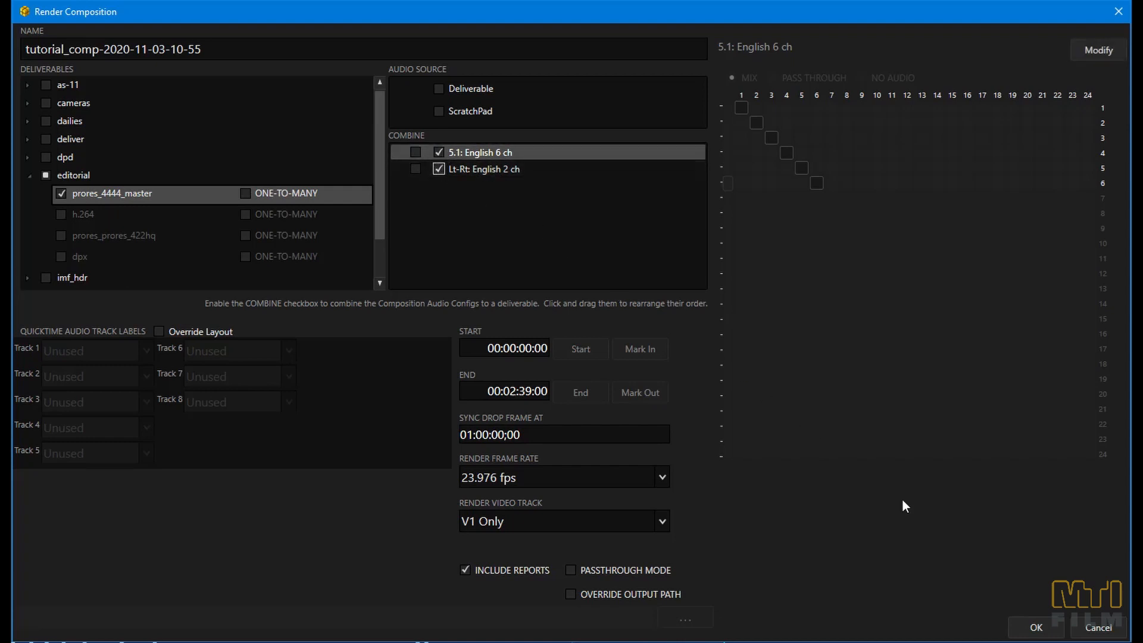
click(1059, 630)
Step: Enable combining for the 5.1: English 6 ch audio configuration and confirm the render
click(415, 152)
click(414, 152)
click(1048, 622)
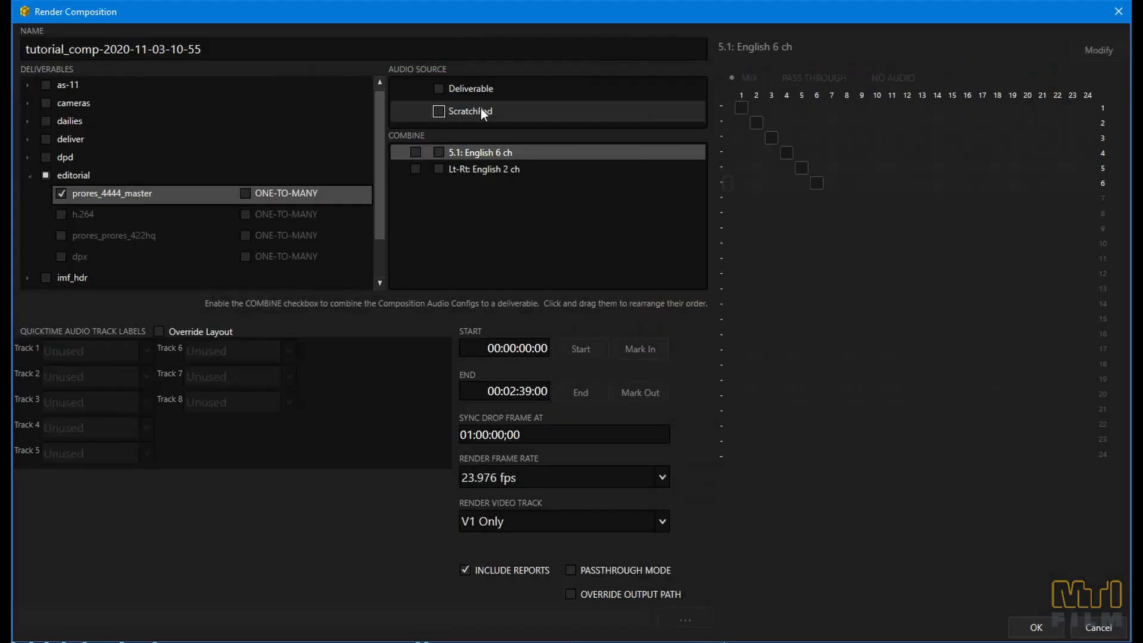
Step: Use ScratchPad as the audio source for the prores_4444_master render and confirm the render
click(480, 108)
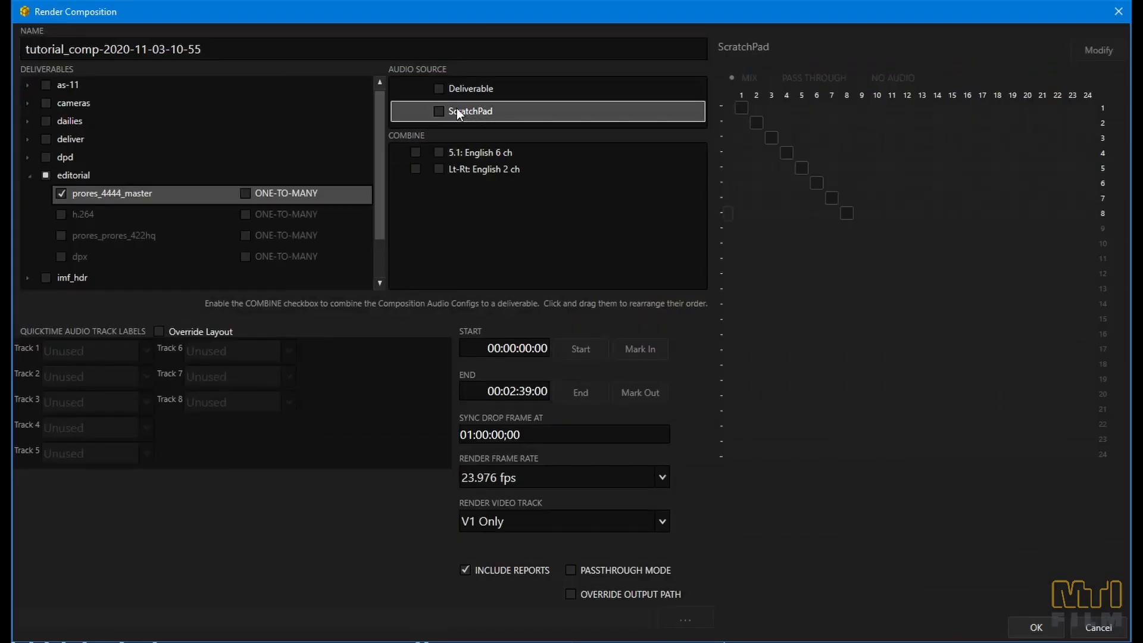
click(440, 110)
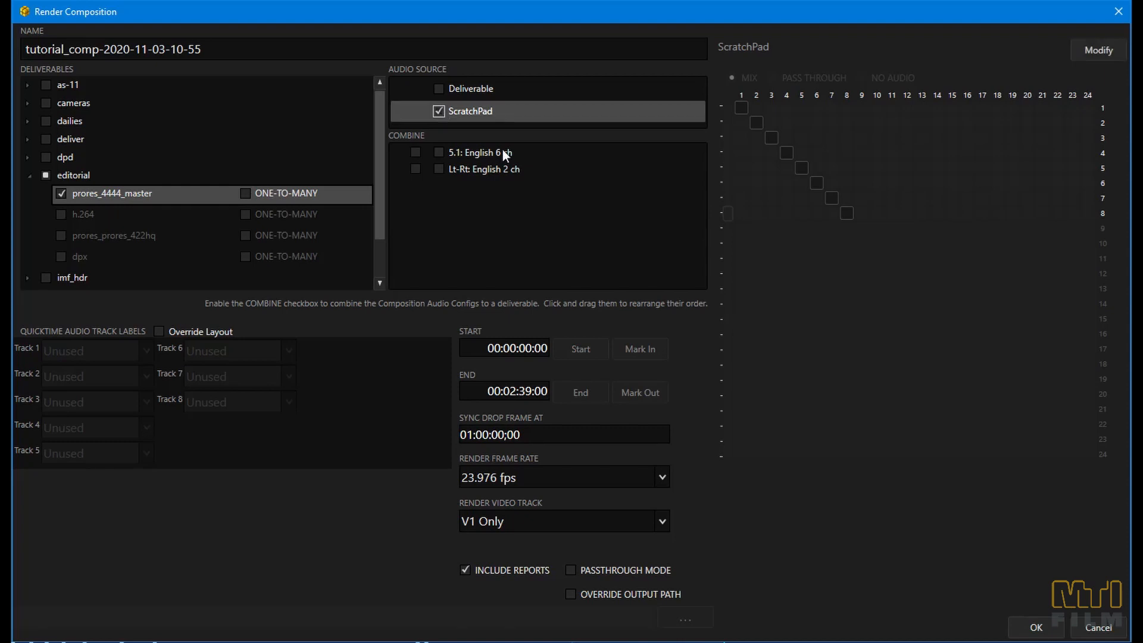
click(1027, 624)
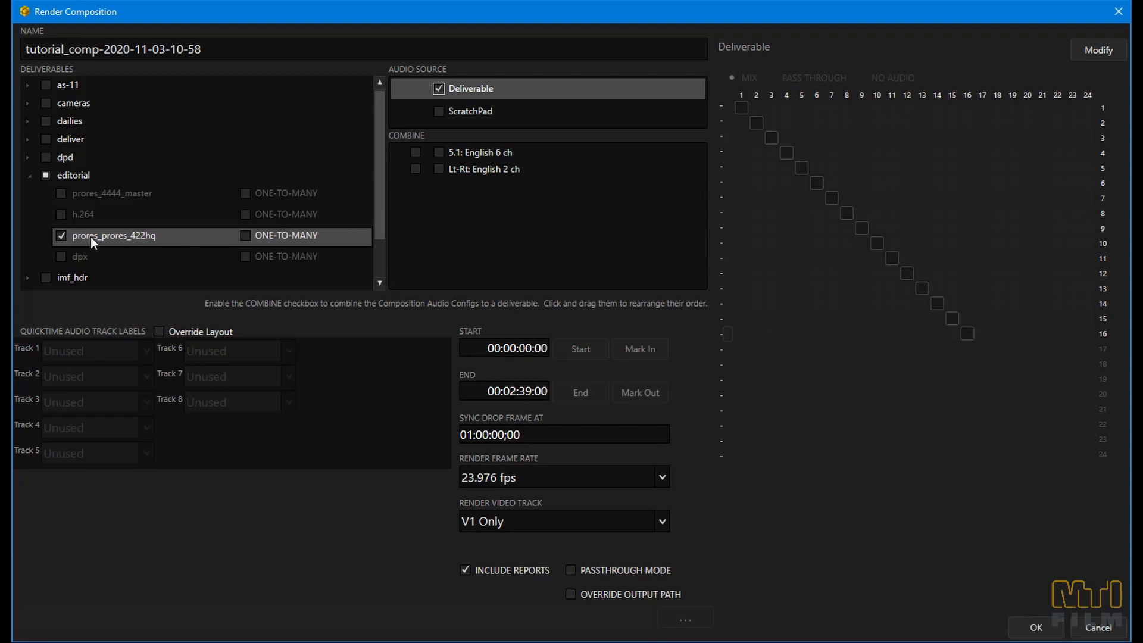
Step: Override the QuickTime audio track layout for the prores_prores_422hq deliverable and choose a label for Track 1
click(158, 334)
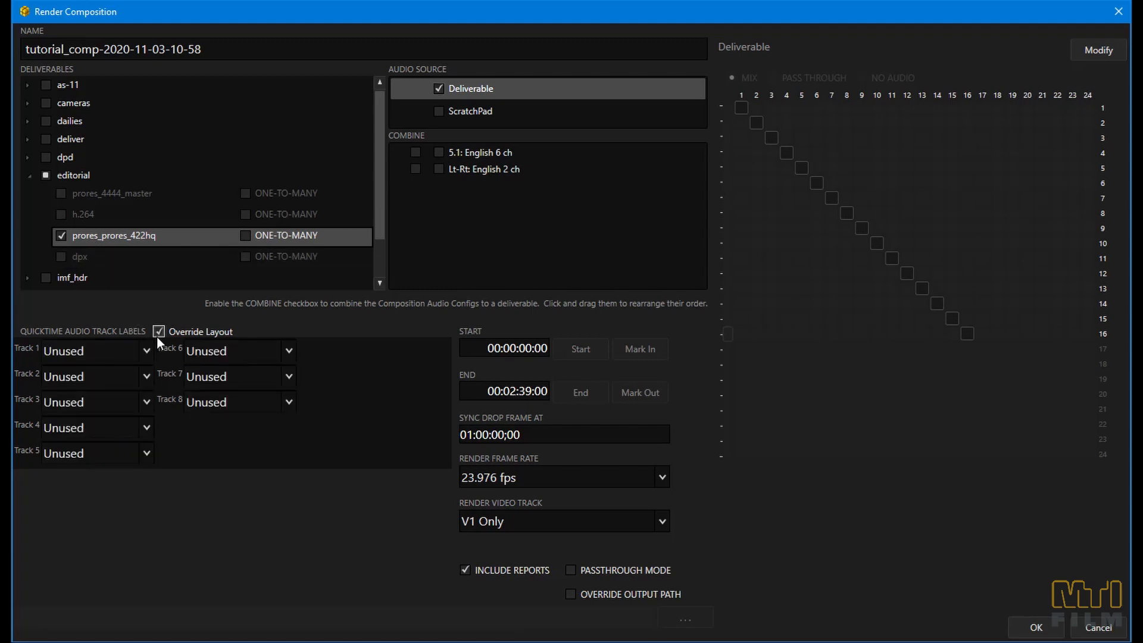
click(146, 352)
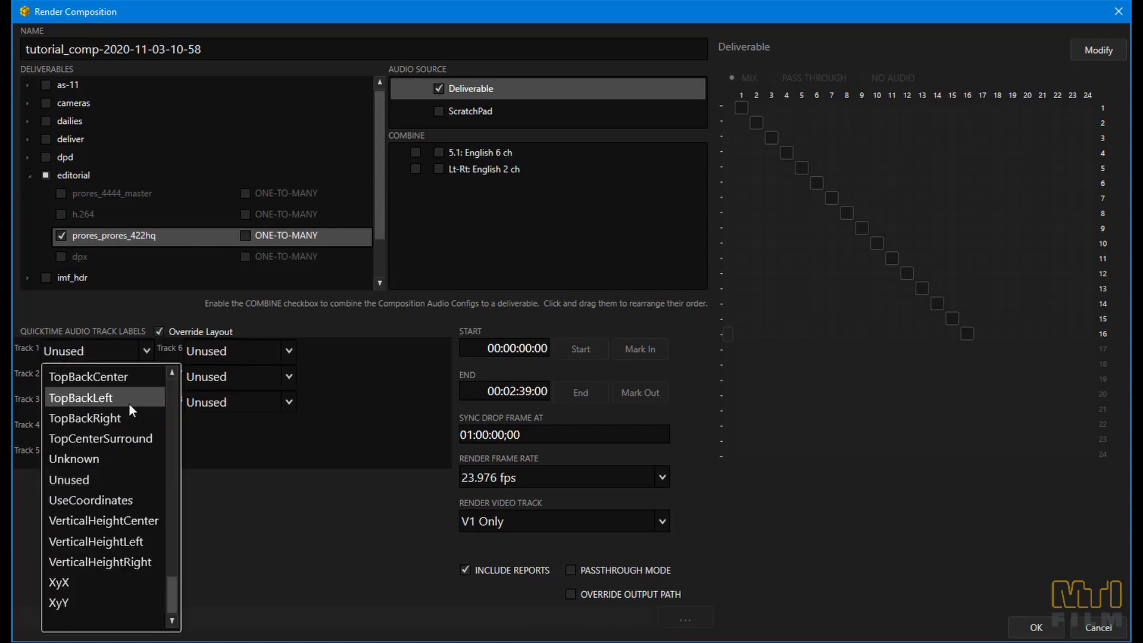
click(134, 521)
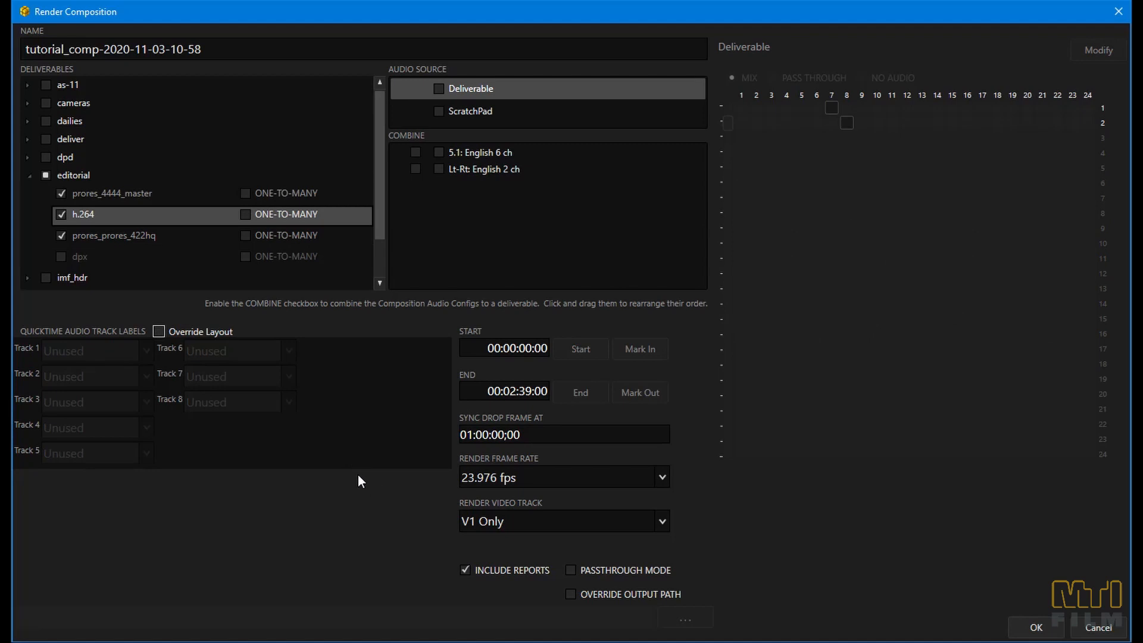
Step: Override the render's output path with the folder E:\cortex_deliverables\dcp
click(570, 594)
click(682, 620)
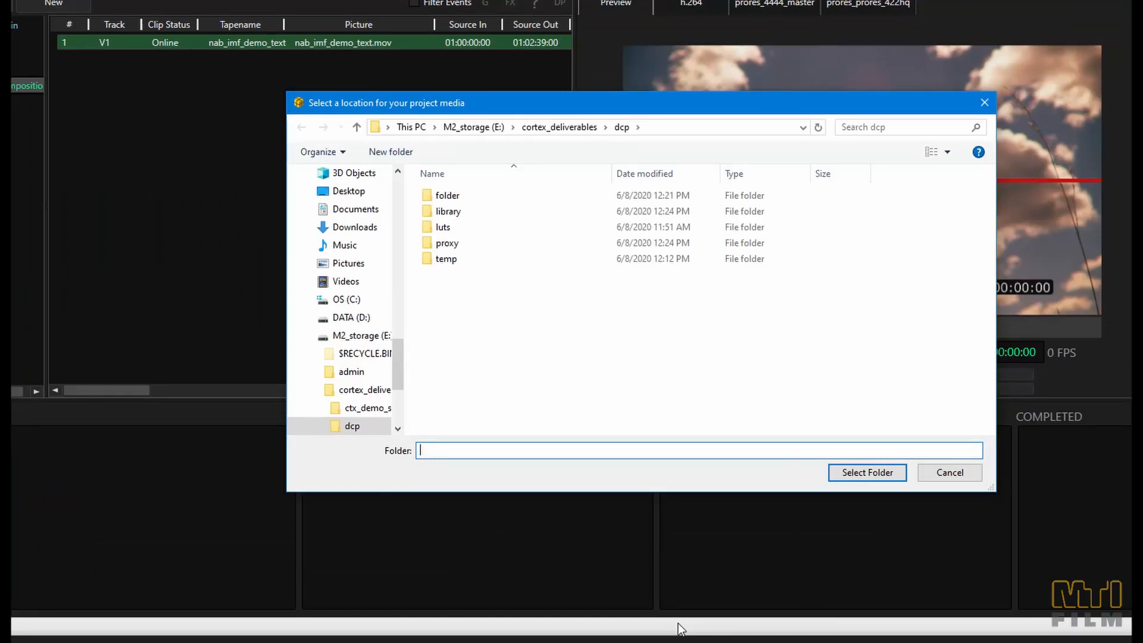
click(833, 471)
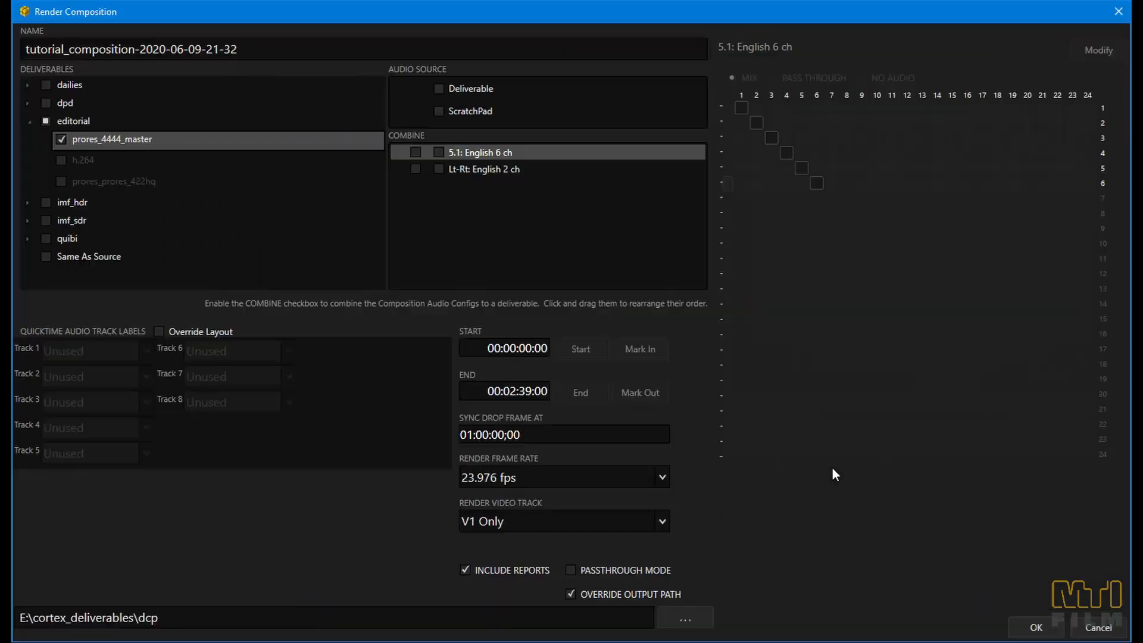